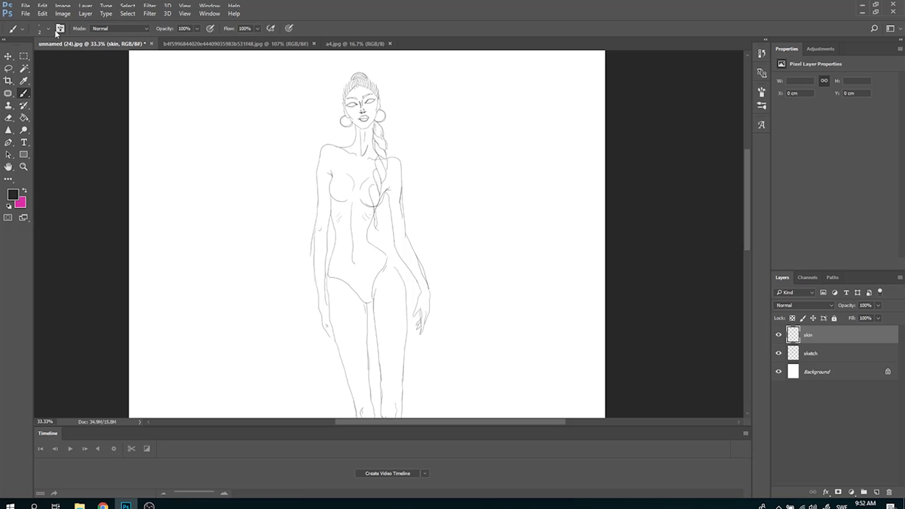
Step: Enlarge the hard round brush to about 67 px for painting on the skin layer
left_click(47, 29)
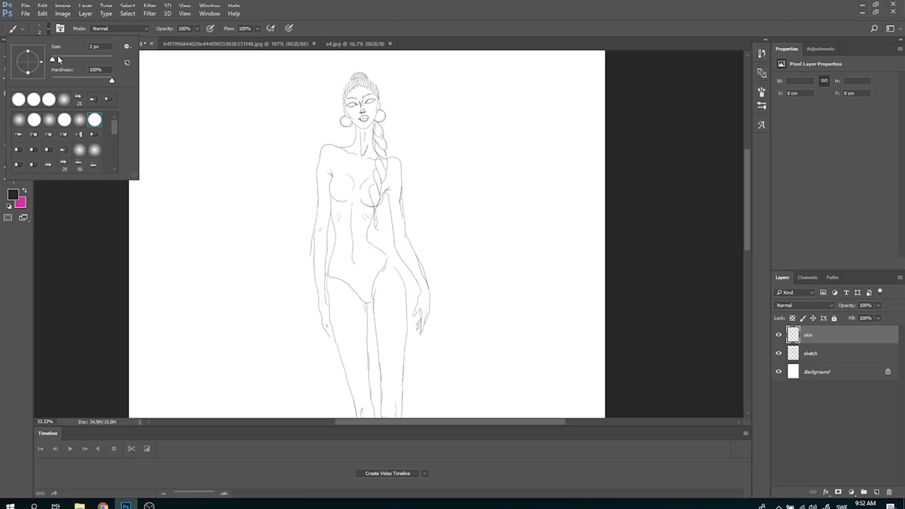
left_click_drag(57, 59, 61, 58)
left_click_drag(68, 54, 72, 55)
key("Return")
left_click_drag(362, 129, 367, 105)
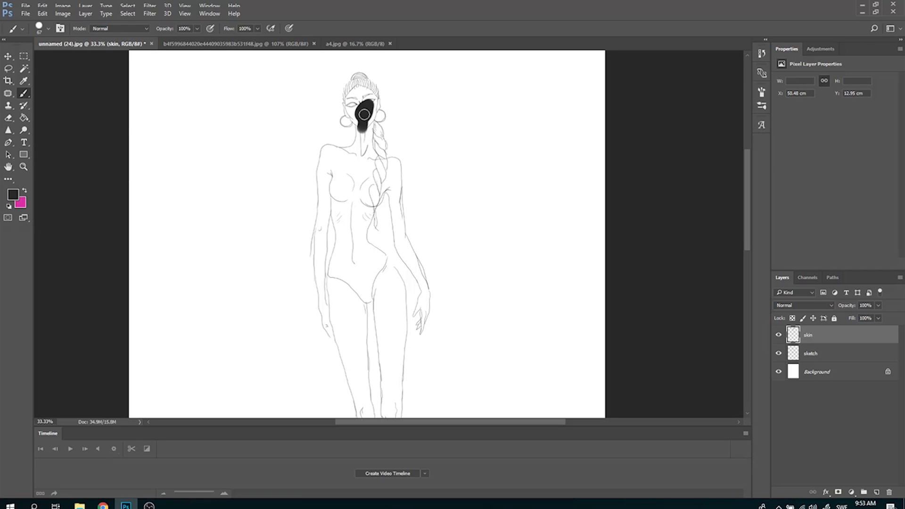
key("ctrl+z")
key("ctrl+z")
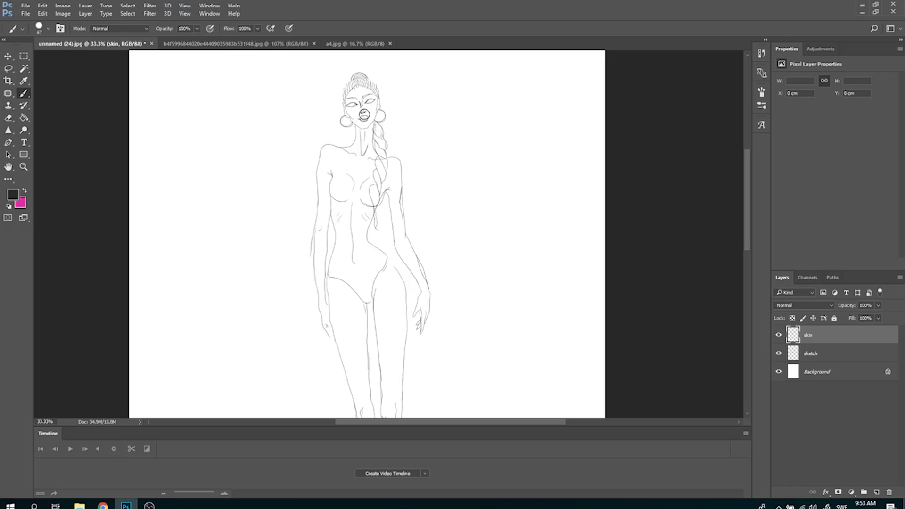
Step: Sample the brown skin tone from the woman's cheek in a4.jpg and set the brush opacity to 51% in the figure drawing
left_click(351, 43)
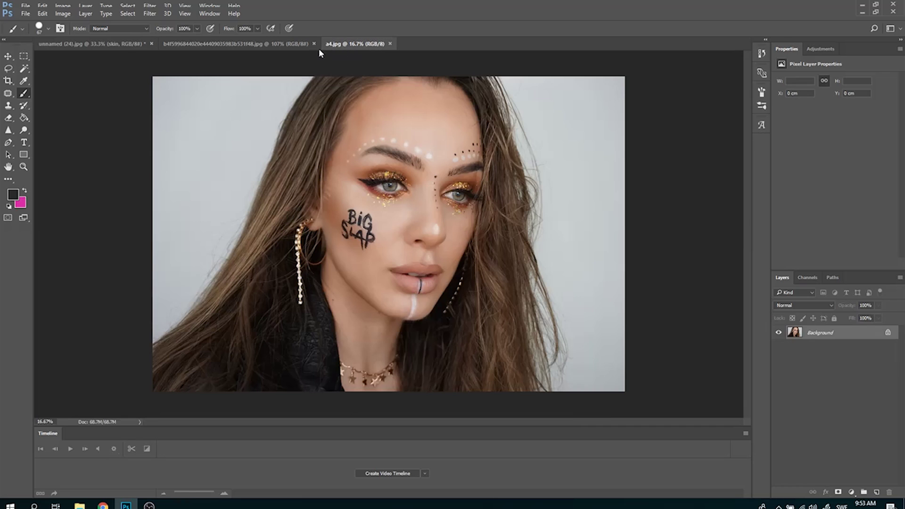
left_click(25, 82)
left_click(337, 212)
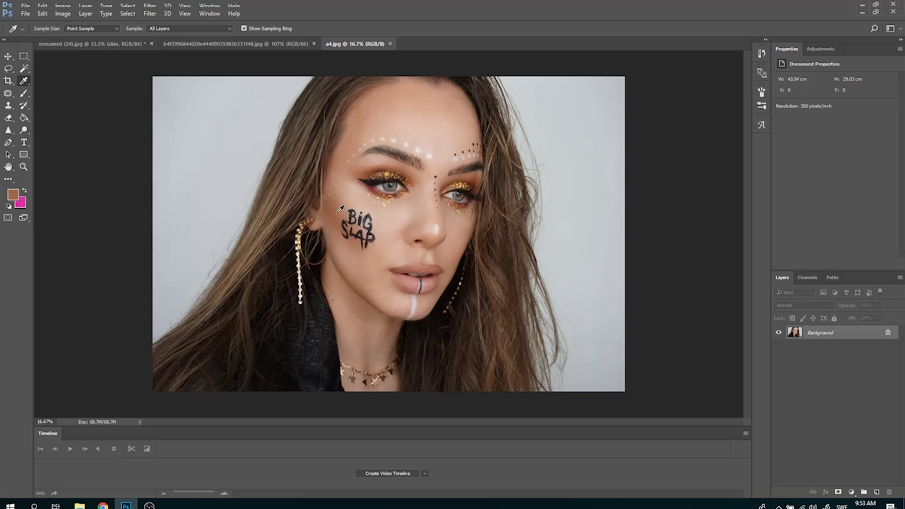
left_click(117, 40)
key("b")
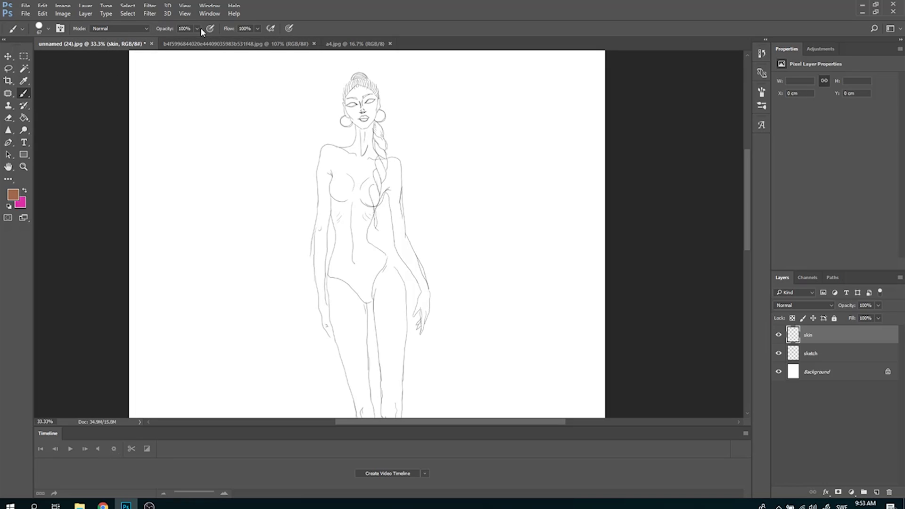
left_click(197, 29)
left_click_drag(199, 39, 175, 39)
Step: Try the sampled tone over the figure's face, chest and arm, and clear the paint from the skin layer
mouse_move(359, 94)
left_mouse_down()
mouse_move(356, 122)
mouse_move(358, 93)
mouse_move(365, 94)
mouse_move(363, 117)
mouse_move(370, 99)
mouse_move(360, 121)
mouse_move(371, 94)
mouse_move(363, 135)
mouse_move(358, 119)
mouse_move(367, 115)
mouse_move(368, 161)
mouse_move(350, 151)
mouse_move(327, 157)
mouse_move(327, 188)
mouse_move(355, 152)
mouse_move(358, 202)
mouse_move(367, 227)
mouse_move(368, 205)
mouse_move(371, 227)
mouse_move(395, 162)
mouse_move(395, 240)
mouse_move(405, 257)
mouse_move(410, 241)
mouse_move(424, 293)
mouse_move(417, 326)
mouse_move(420, 307)
left_mouse_up()
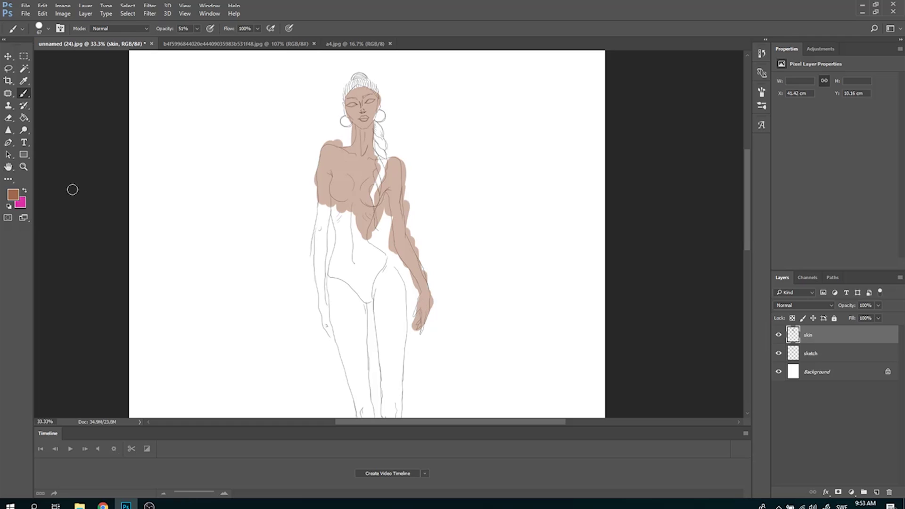
key("Delete")
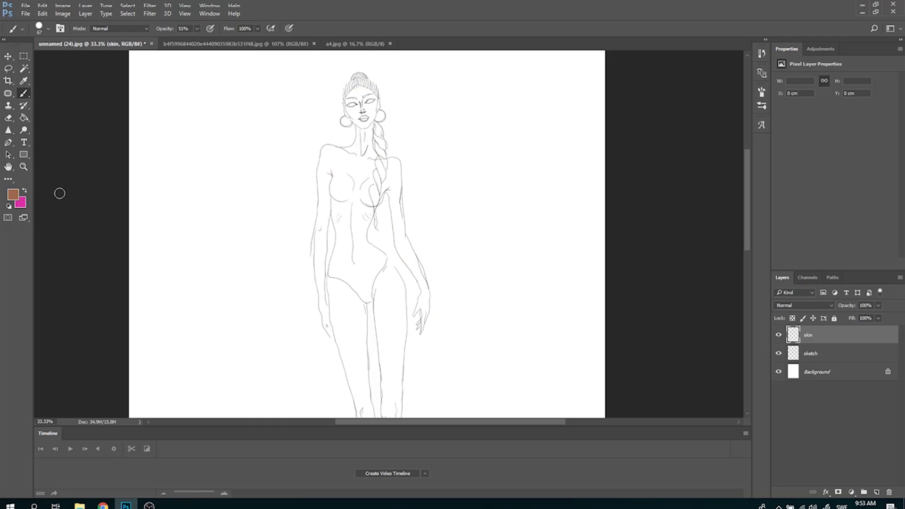
Step: Set the foreground colour to #ad7253 and paint the figure's face, torso, arms and legs on the skin layer
left_click(13, 194)
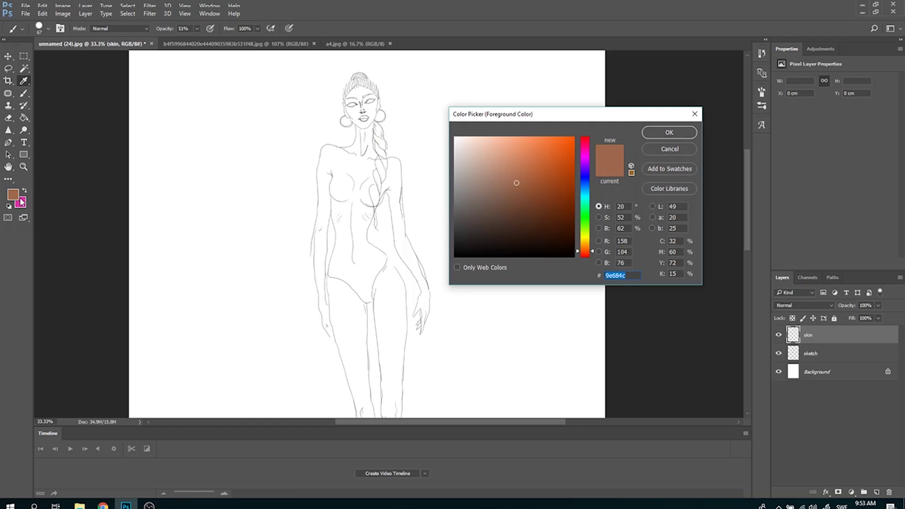
left_click(502, 167)
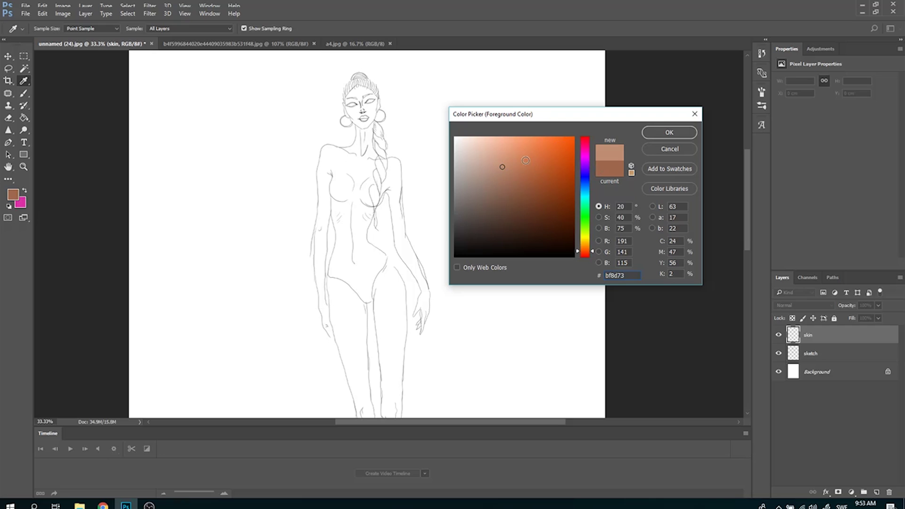
left_click(518, 176)
left_click(655, 133)
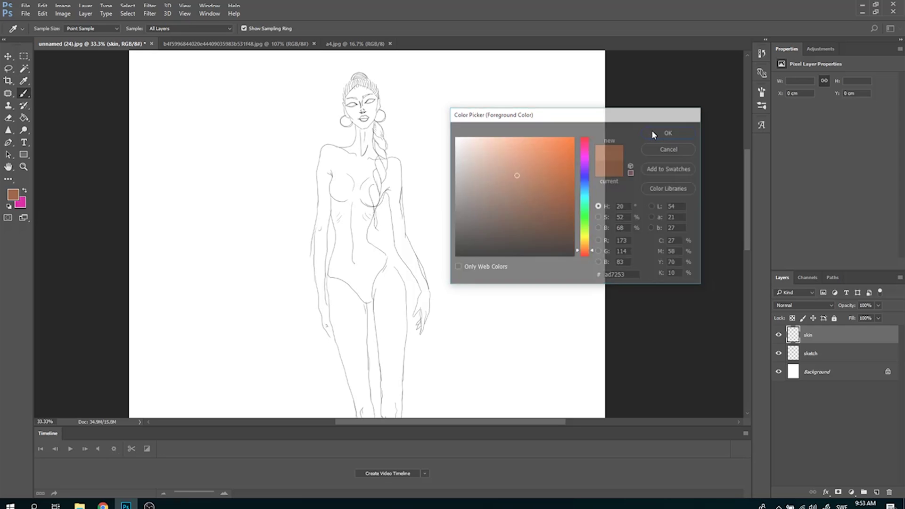
key("b")
mouse_move(361, 158)
left_mouse_down()
mouse_move(364, 98)
mouse_move(366, 151)
mouse_move(327, 156)
mouse_move(370, 170)
mouse_move(367, 217)
mouse_move(317, 238)
mouse_move(325, 329)
mouse_move(363, 228)
mouse_move(384, 294)
mouse_move(360, 269)
mouse_move(388, 380)
mouse_move(377, 388)
mouse_move(332, 330)
mouse_move(396, 203)
mouse_move(423, 308)
mouse_move(434, 414)
left_mouse_up()
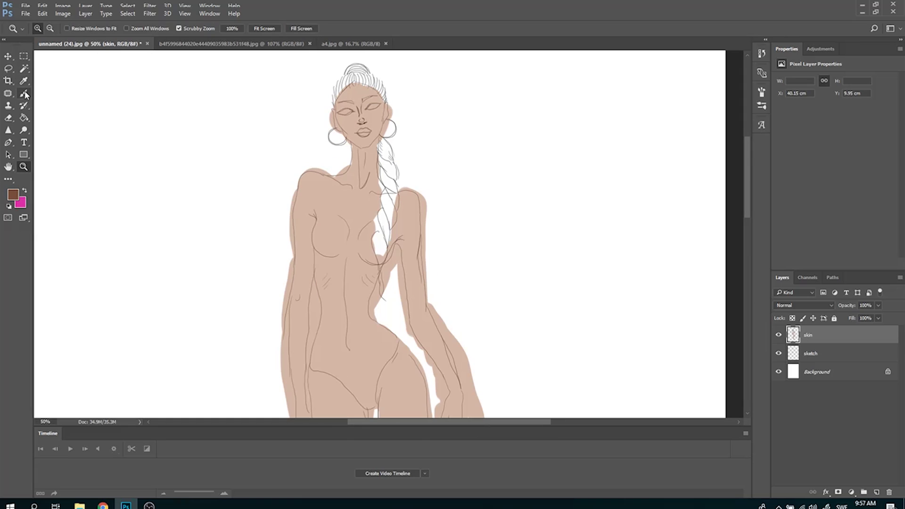
Step: Shade the neck, shoulders, breasts, waist and hips in darker brown with the 50 px brush at 10% opacity
key("period")
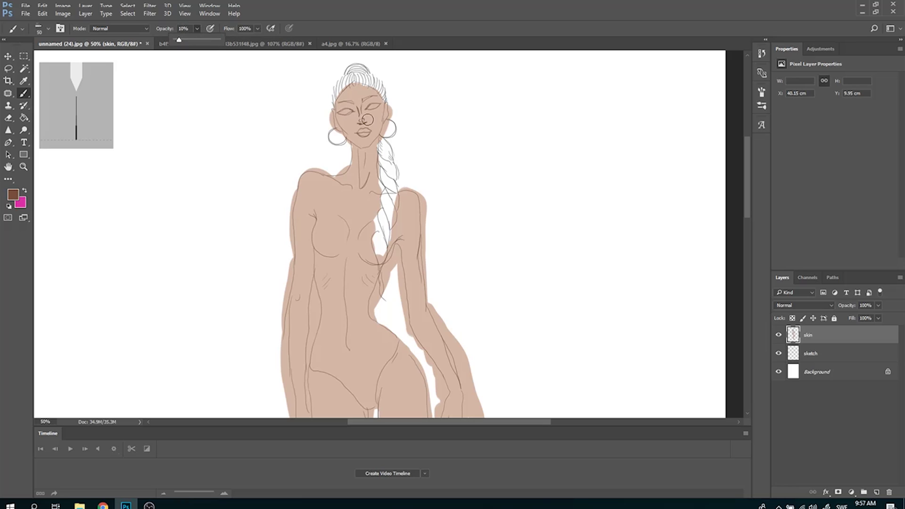
left_click(341, 175)
mouse_move(345, 178)
left_mouse_down()
mouse_move(352, 151)
mouse_move(342, 174)
mouse_move(297, 185)
mouse_move(313, 173)
mouse_move(294, 200)
mouse_move(298, 190)
mouse_move(289, 234)
mouse_move(295, 282)
mouse_move(286, 210)
mouse_move(339, 215)
mouse_move(373, 278)
mouse_move(345, 263)
mouse_move(321, 322)
mouse_move(317, 255)
mouse_move(318, 267)
mouse_move(320, 254)
mouse_move(346, 252)
mouse_move(348, 241)
mouse_move(379, 266)
mouse_move(368, 275)
mouse_move(400, 247)
mouse_move(349, 174)
mouse_move(310, 177)
mouse_move(317, 166)
mouse_move(297, 210)
mouse_move(291, 265)
mouse_move(415, 199)
mouse_move(424, 300)
mouse_move(410, 188)
mouse_move(464, 304)
mouse_move(412, 334)
mouse_move(409, 311)
mouse_move(317, 276)
mouse_move(369, 303)
mouse_move(376, 273)
mouse_move(344, 331)
mouse_move(335, 326)
mouse_move(357, 385)
mouse_move(394, 349)
left_mouse_up()
left_click_drag(352, 390, 339, 384)
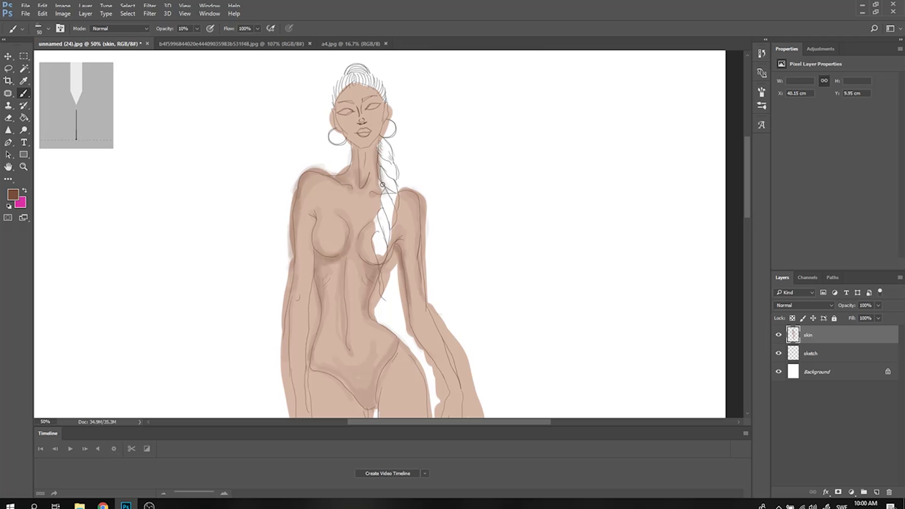
Step: Shade the hairline, cheeks and jawline of the face with the brush at 30 px and 10% opacity
key("z")
left_click(362, 150)
key("b")
scroll(361, 150, "up", 2)
left_click(47, 28)
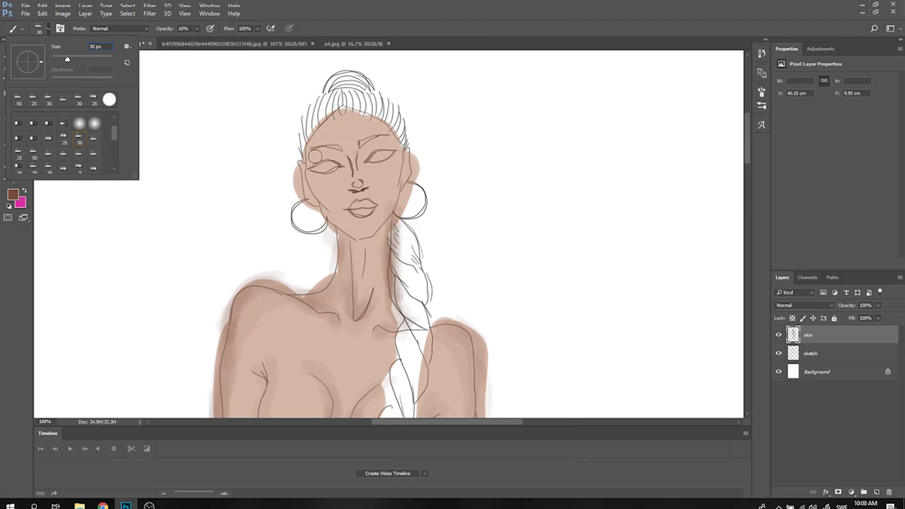
key("Escape")
mouse_move(310, 138)
left_mouse_down()
mouse_move(310, 200)
mouse_move(309, 183)
mouse_move(325, 213)
mouse_move(371, 237)
mouse_move(347, 174)
left_mouse_up()
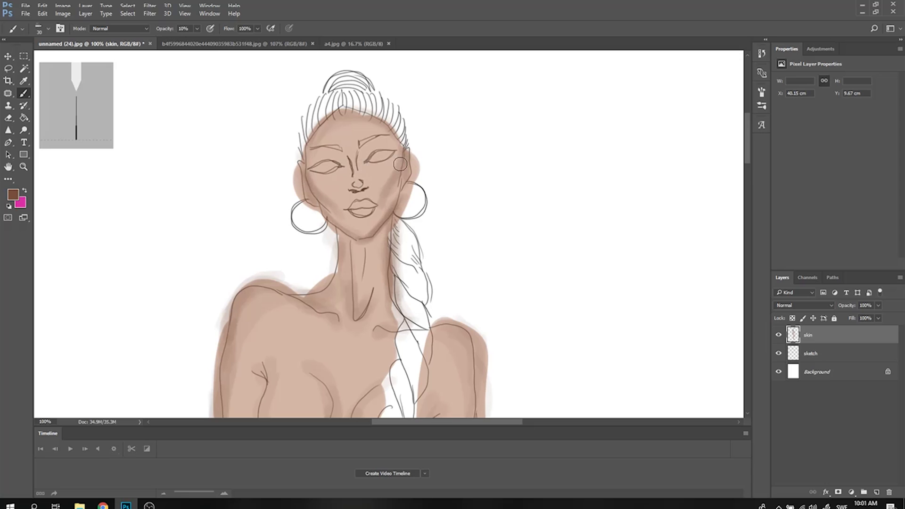
Step: Set the brush size to 20 px and shade the brow area and the sides of the nose
right_click(141, 121)
type("20")
key("Return")
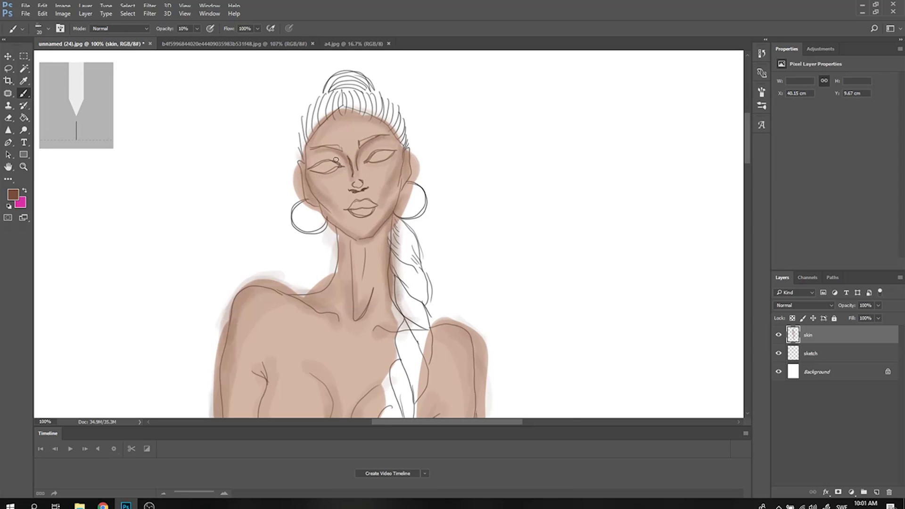
Step: Erase the nose and eyebrow lines on the sketch layer with a 12 px eraser
left_click(811, 354)
key("e")
key("bracketleft")
key("bracketleft")
key("bracketleft")
key("bracketleft")
key("bracketleft")
key("bracketleft")
key("bracketleft")
key("bracketleft")
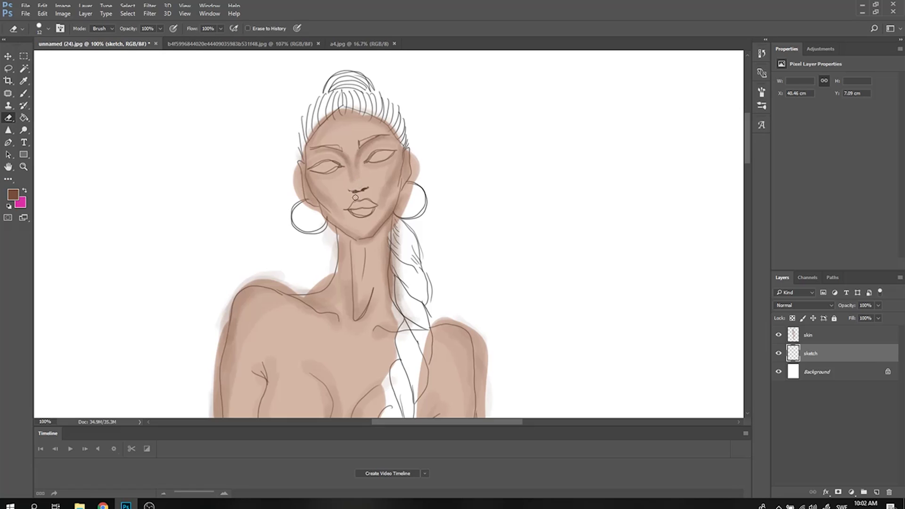
Step: Shade the nose tip, eye contours and lips on the skin layer with a 10 px brush, raising its opacity to 31%
key("b")
key("bracketleft")
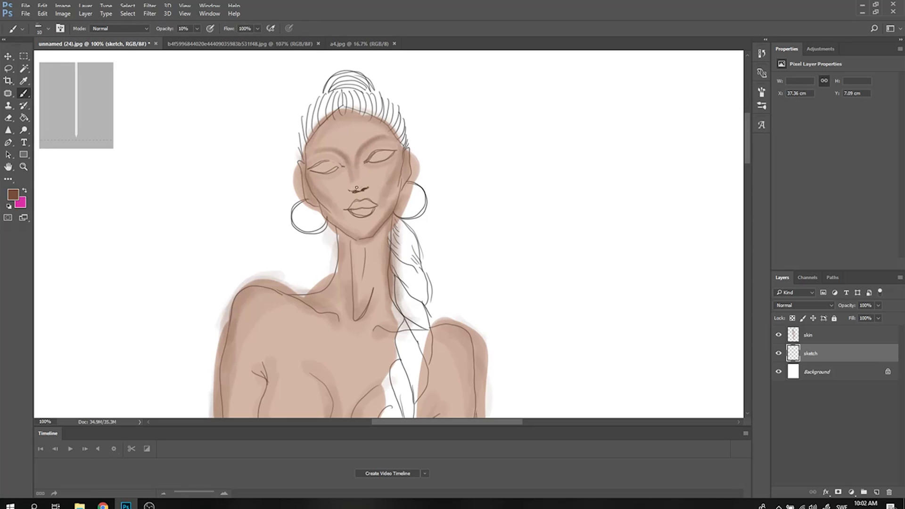
key("alt+bracketright")
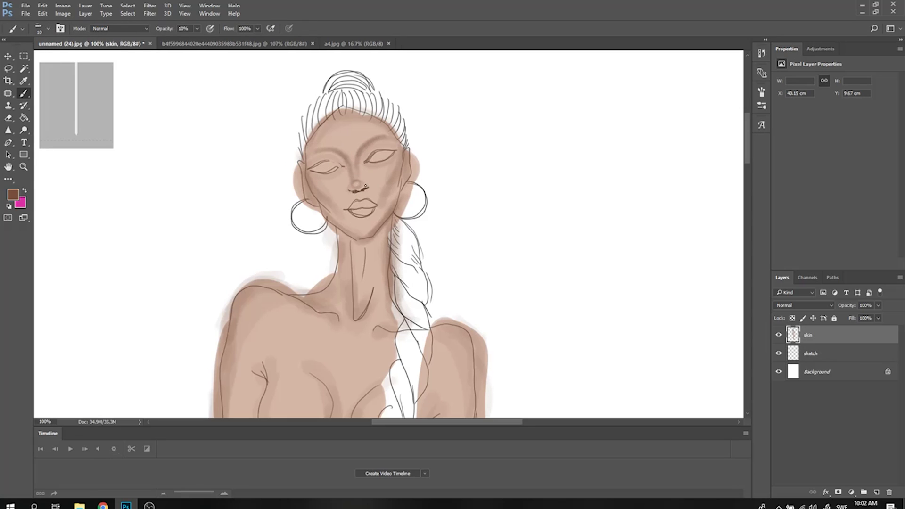
key("3")
key("1")
key("ctrl+z")
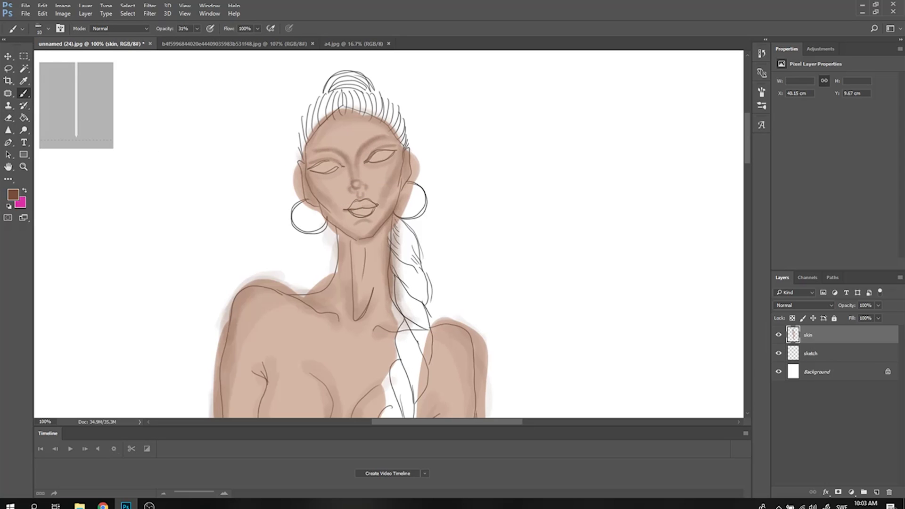
Step: Define the nose and lip lines in brown with a 2 px brush at 60% opacity
key("6")
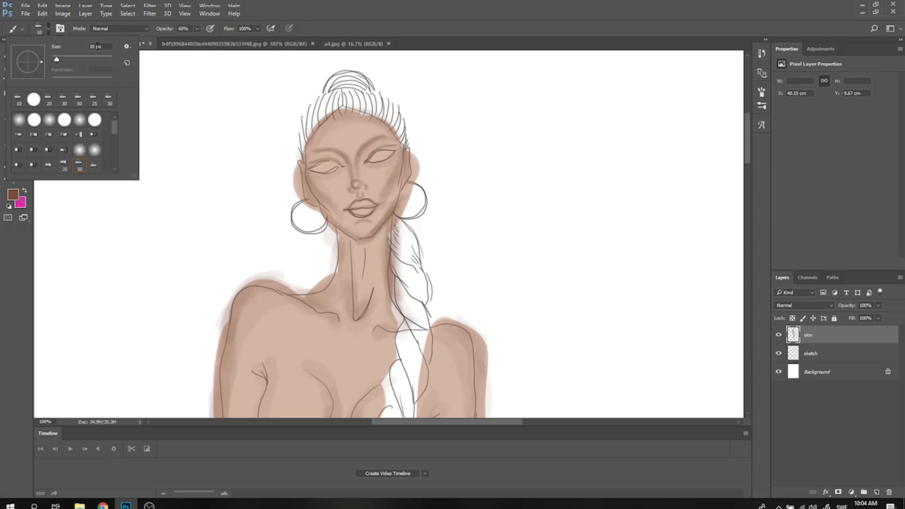
left_click(48, 29)
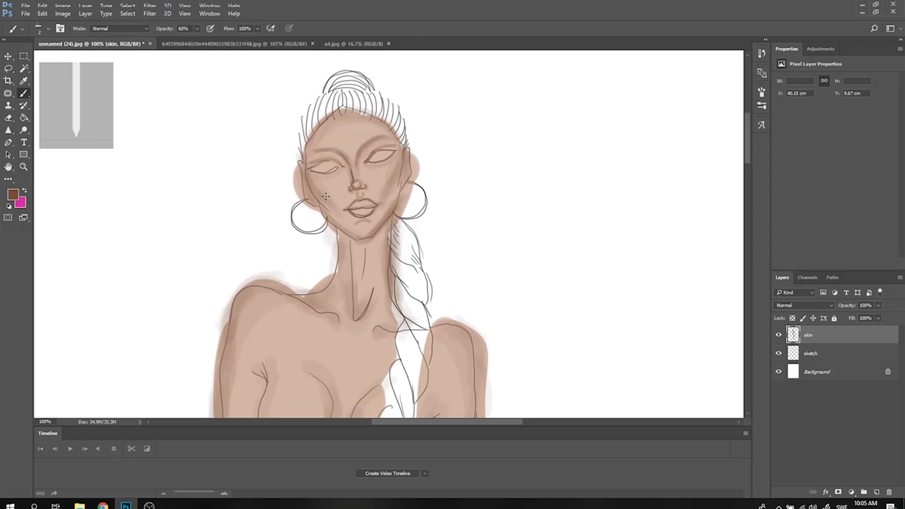
Step: Set the foreground colour to near-black and the brush opacity to 99%, and open the brush size settings over the enlarged face
left_click(13, 194)
left_click(460, 264)
left_click(668, 129)
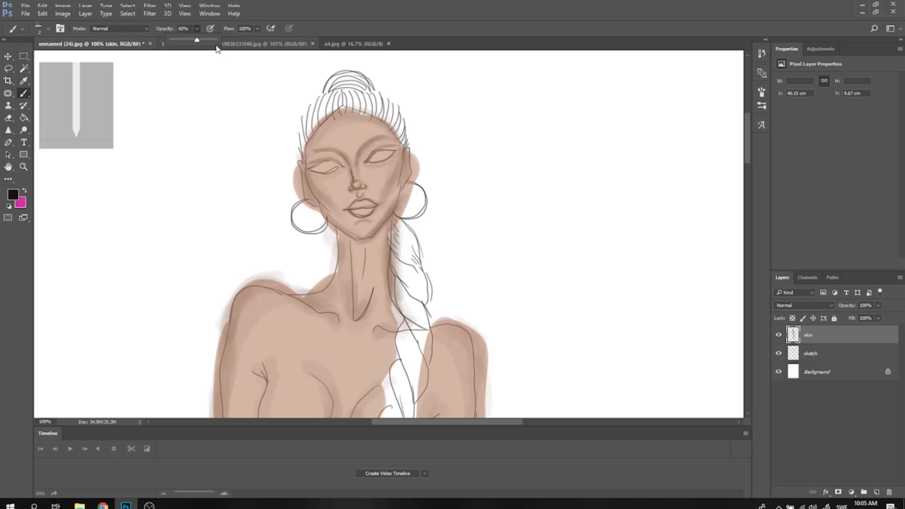
key("9")
key("9")
key("ctrl+plus")
right_click(346, 192)
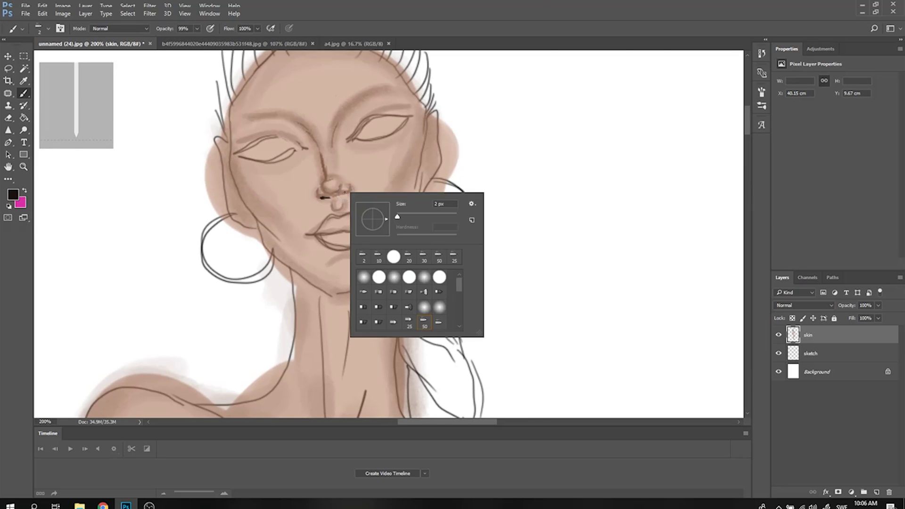